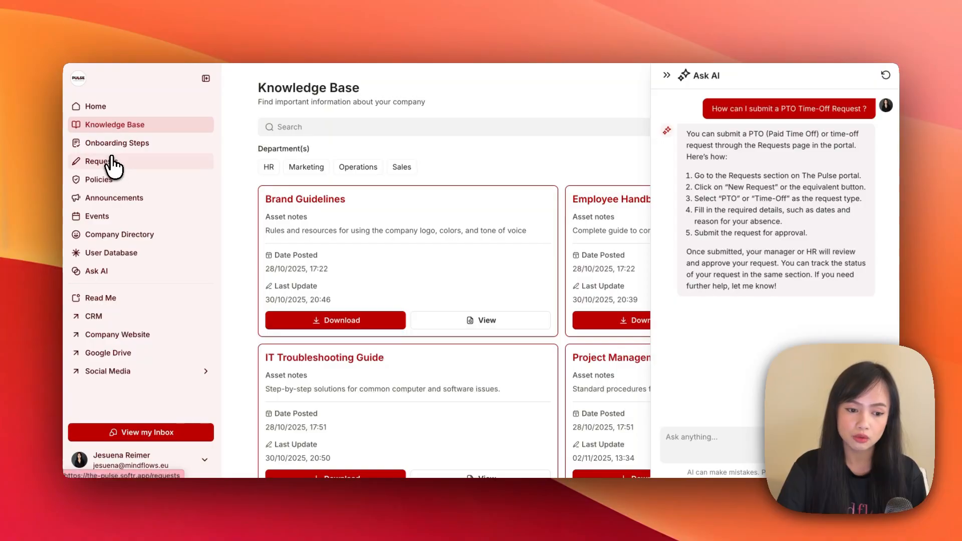
# View the portal's Requests, Onboarding Steps and Policies pages.
pyautogui.click(152, 162)
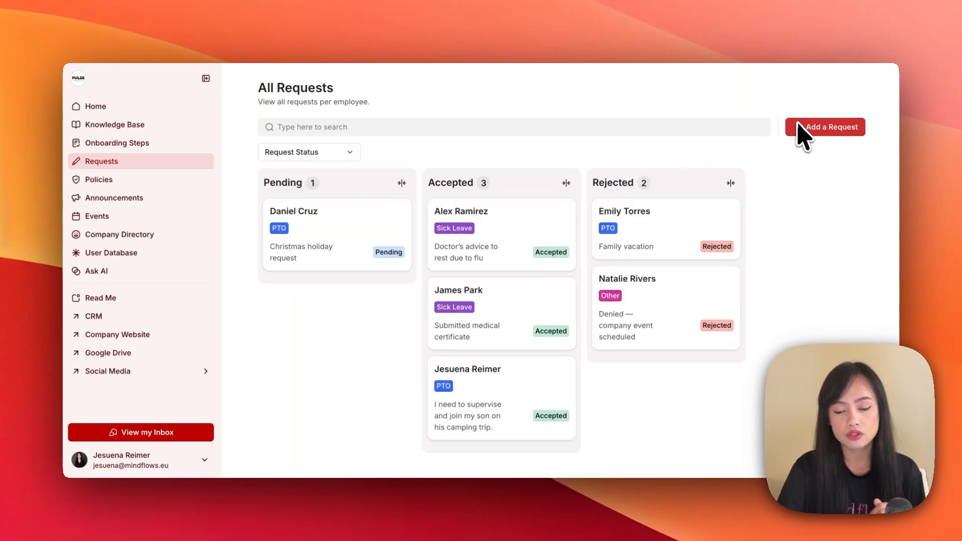
pyautogui.click(131, 144)
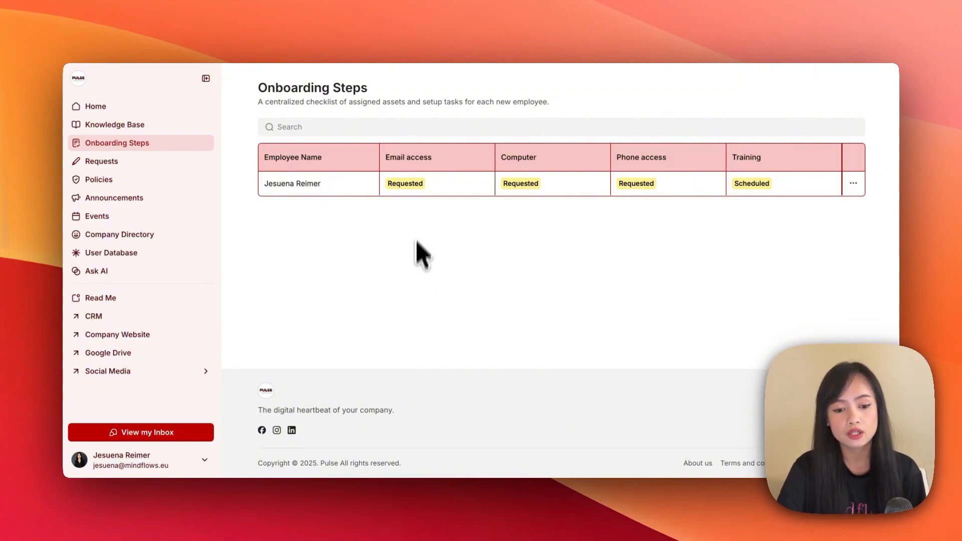
pyautogui.click(136, 180)
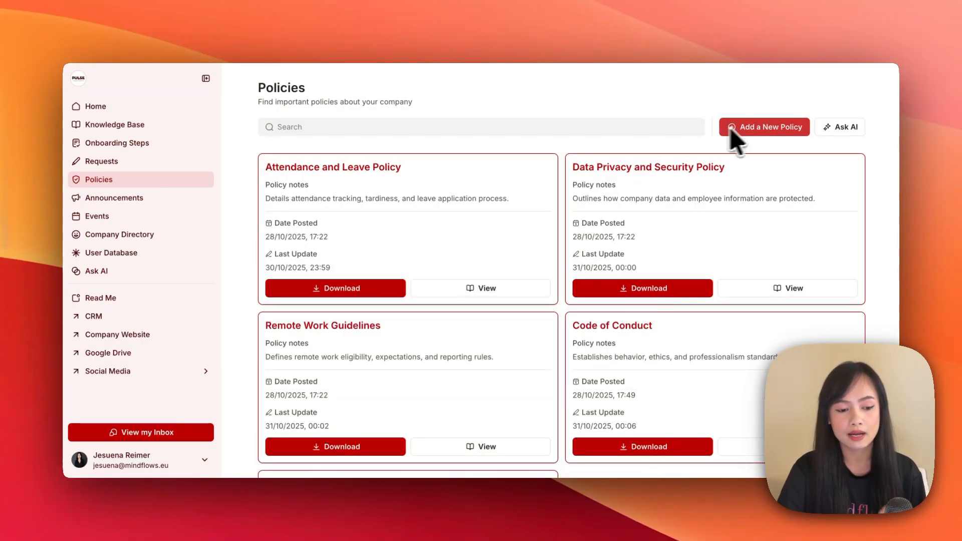
# Open the Announcements page and look through the company celebrations and the announcement list.
pyautogui.click(184, 197)
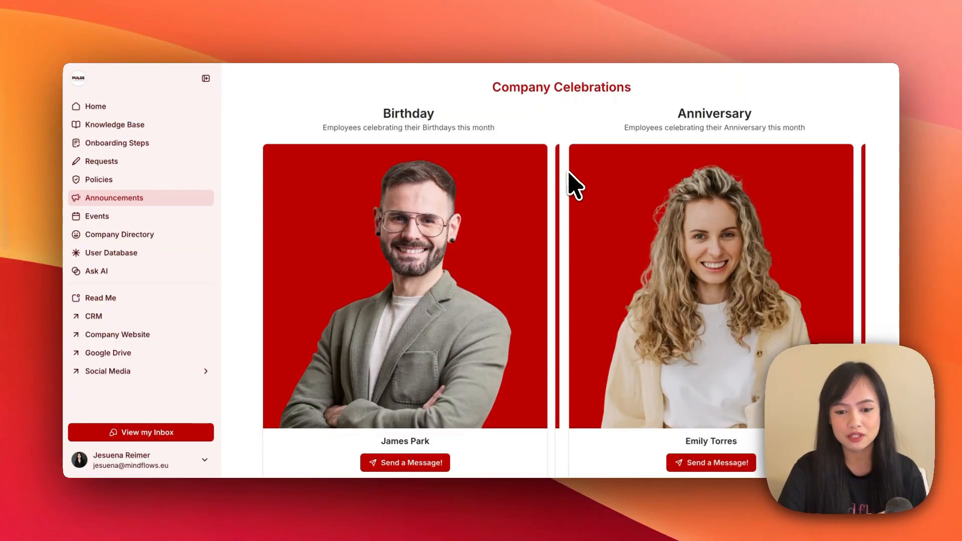
pyautogui.scroll(-10, 569, 182)
pyautogui.scroll(-2, 566, 180)
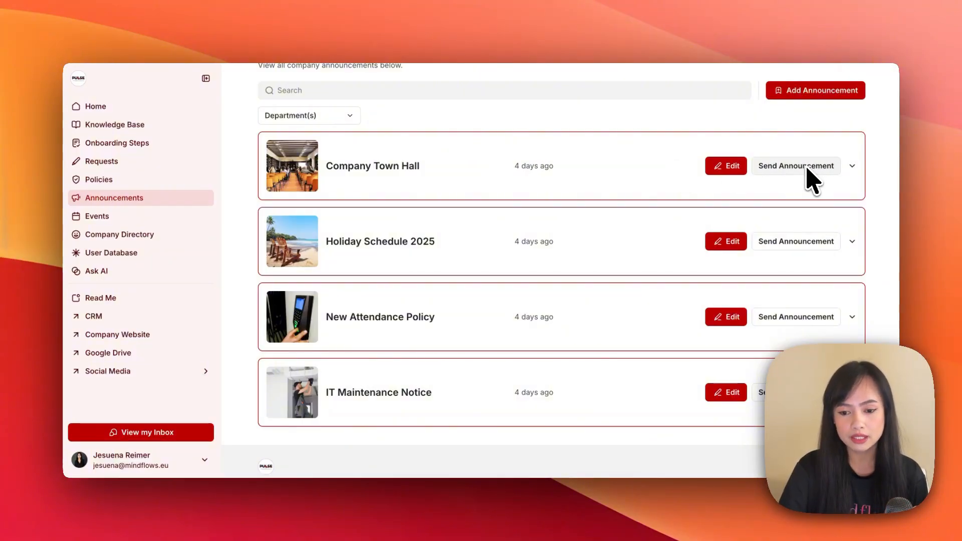
# Open the Events page and look over the company calendar and the event tables below it.
pyautogui.click(131, 216)
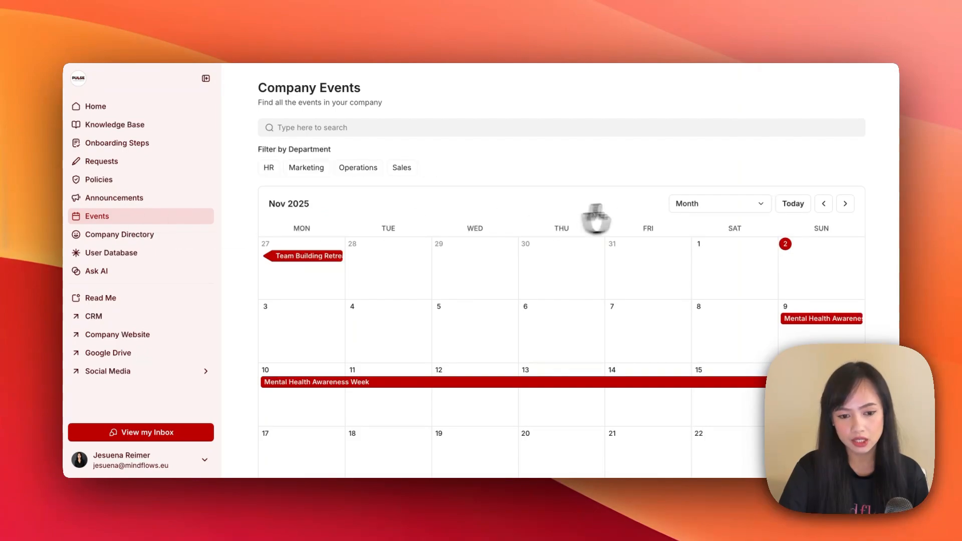
pyautogui.scroll(-10, 603, 212)
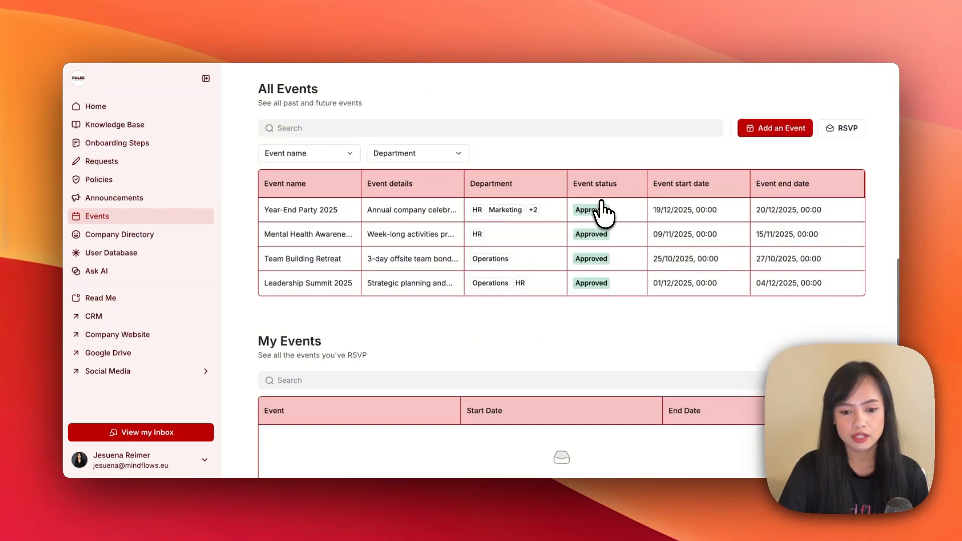
pyautogui.scroll(7, 603, 212)
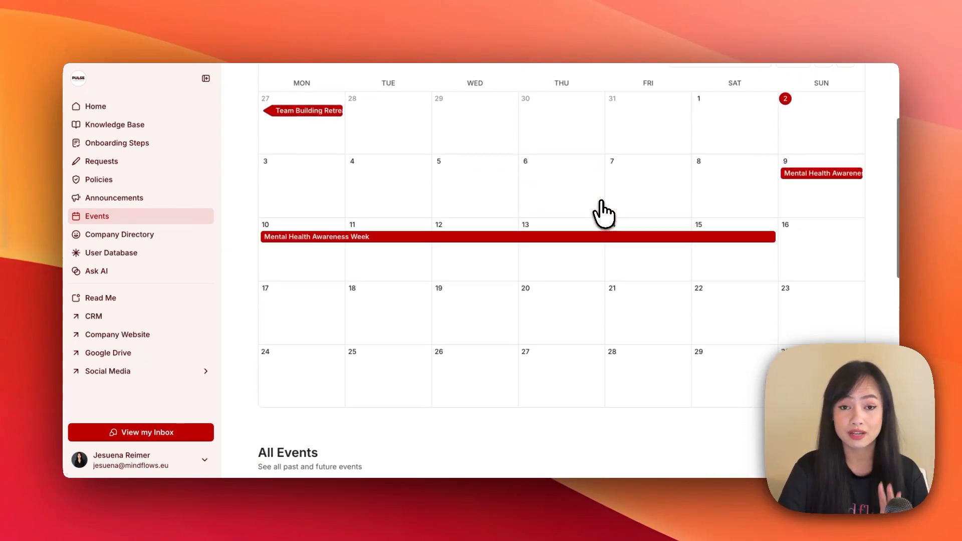
pyautogui.scroll(2, 603, 213)
pyautogui.scroll(-6, 603, 212)
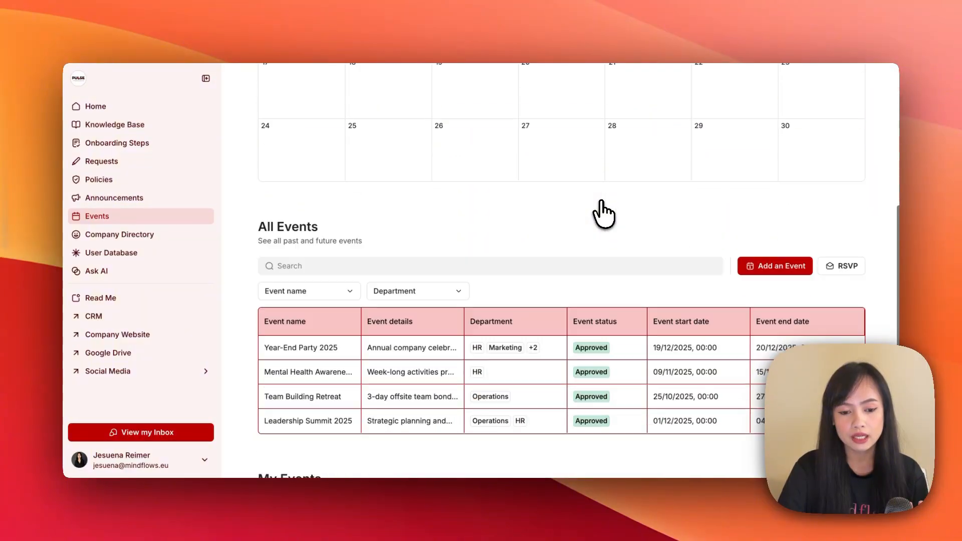
pyautogui.scroll(-4, 603, 212)
pyautogui.scroll(10, 603, 212)
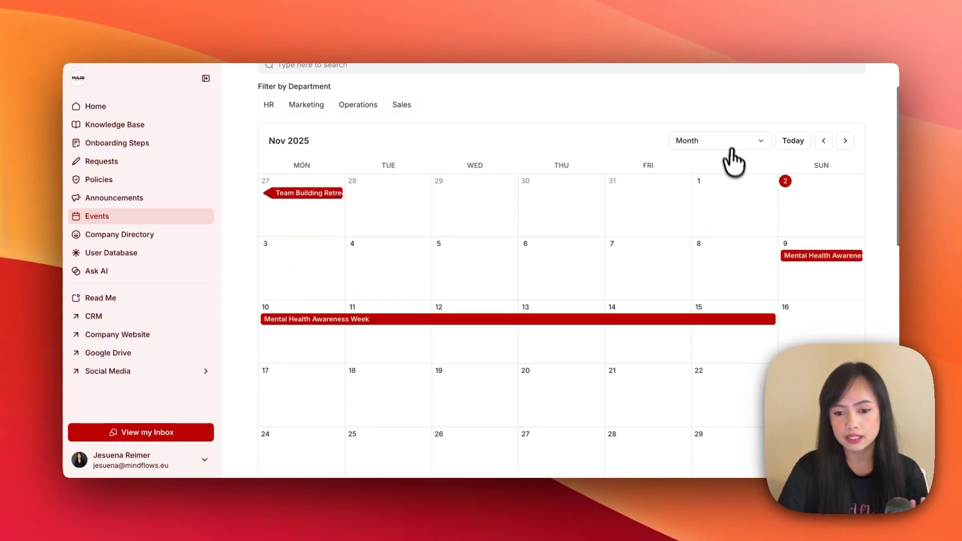
# Check the event calendar's display options, and review the All Events and My Events tables.
pyautogui.click(729, 144)
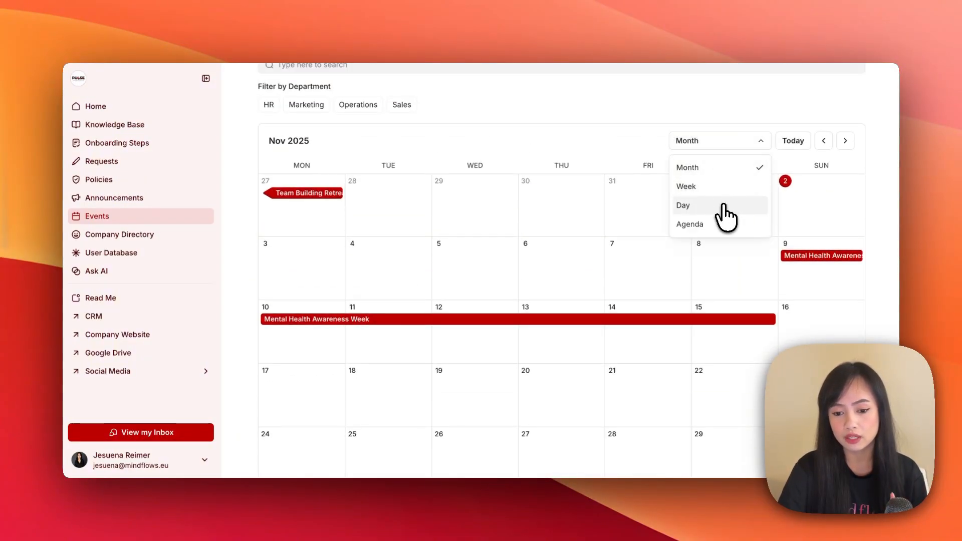
pyautogui.scroll(-8, 638, 266)
pyautogui.click(594, 157)
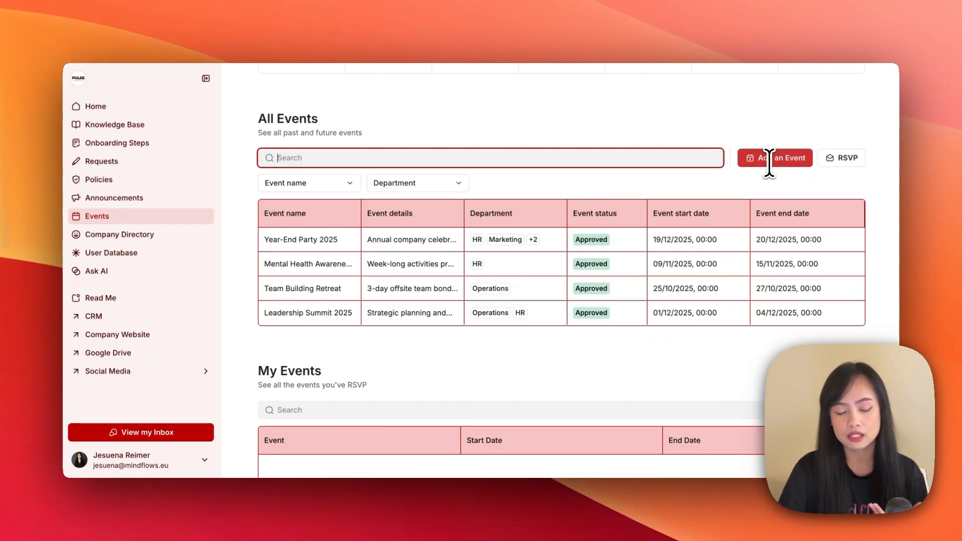
pyautogui.scroll(-4, 616, 251)
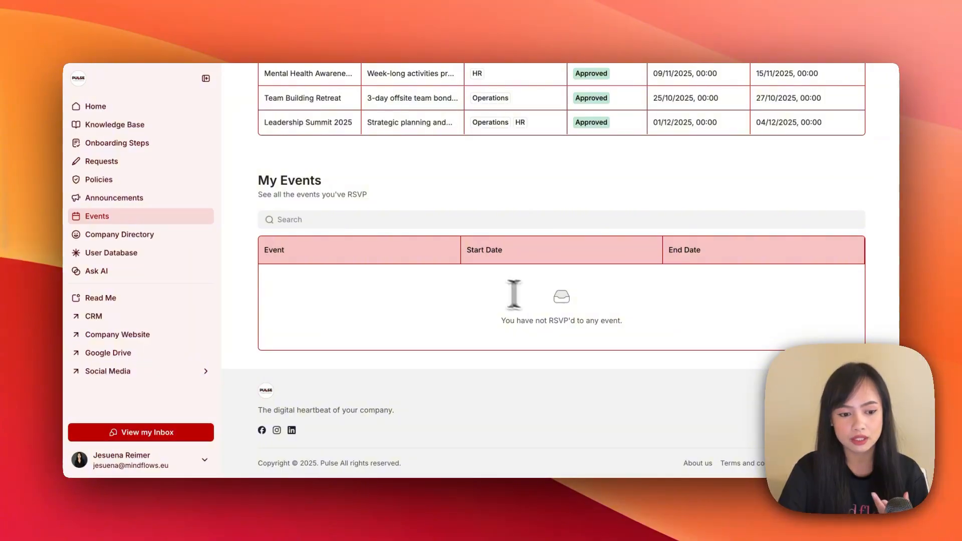
# Look through the Company Directory and the User Database, opening and dismissing the form for adding a new user.
pyautogui.click(157, 239)
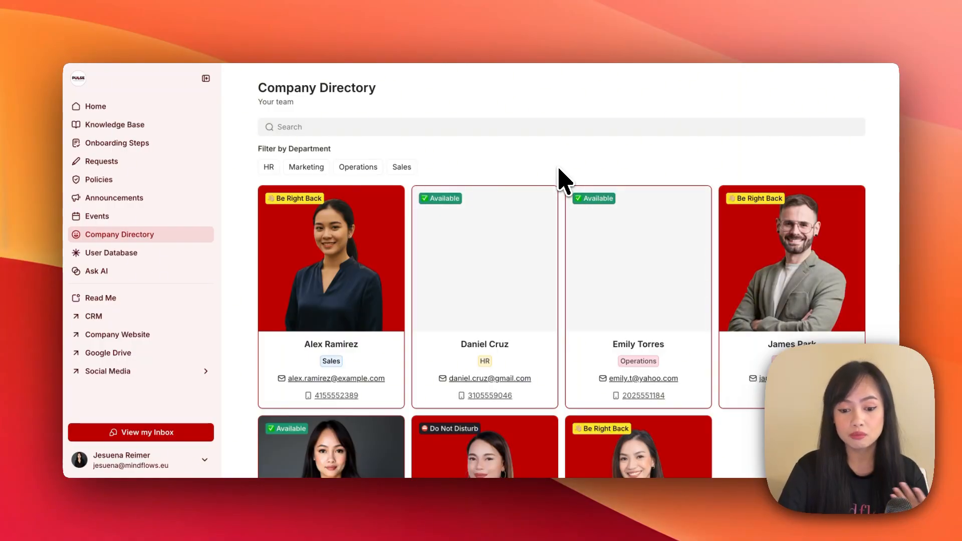
pyautogui.scroll(-4, 565, 180)
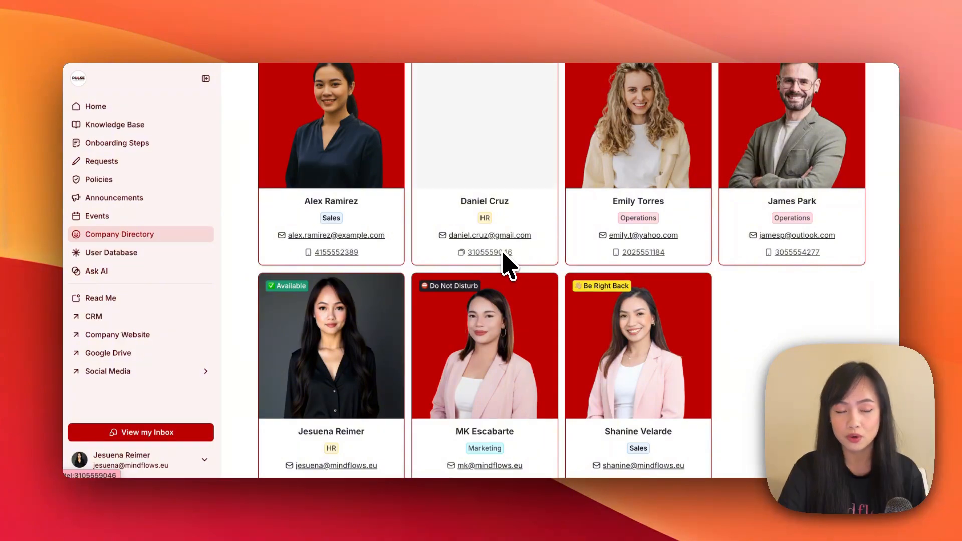
pyautogui.click(149, 254)
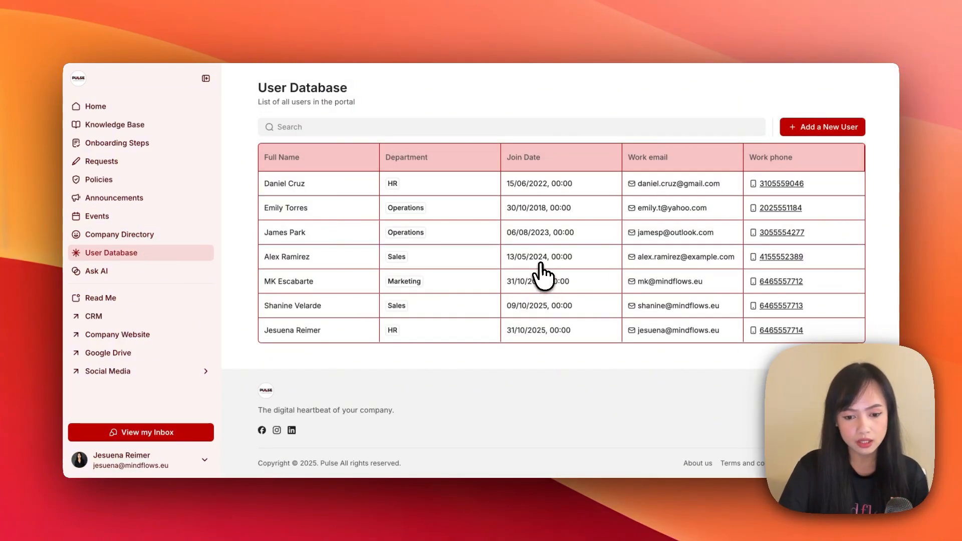
pyautogui.click(823, 128)
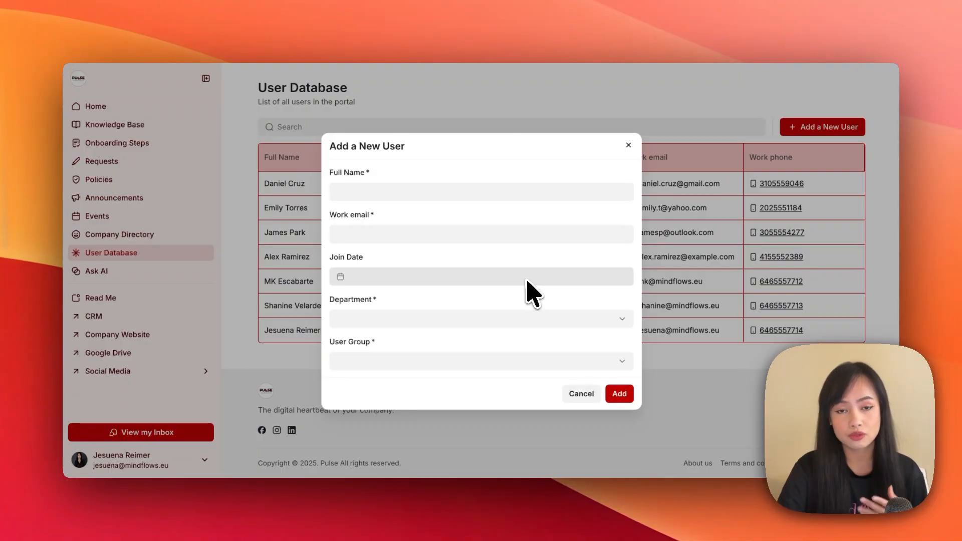
pyautogui.press('Escape')
# View the Ask AI page with its question field, and expand the portal's Social Media links.
pyautogui.click(173, 271)
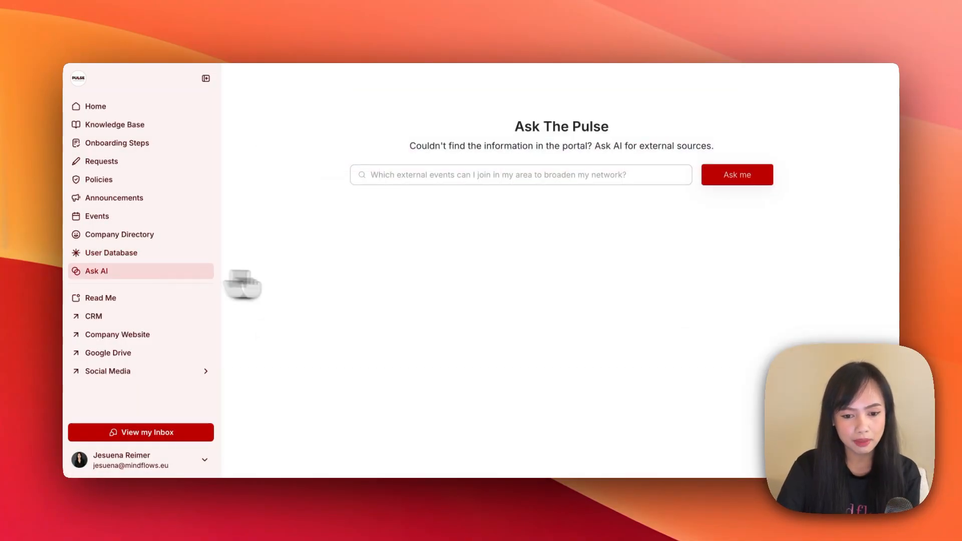
pyautogui.click(650, 178)
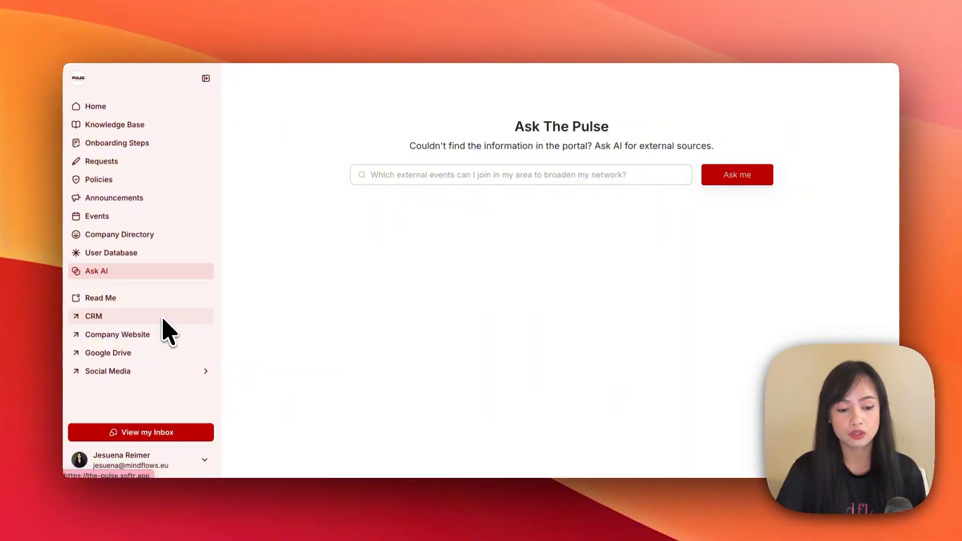
pyautogui.click(169, 370)
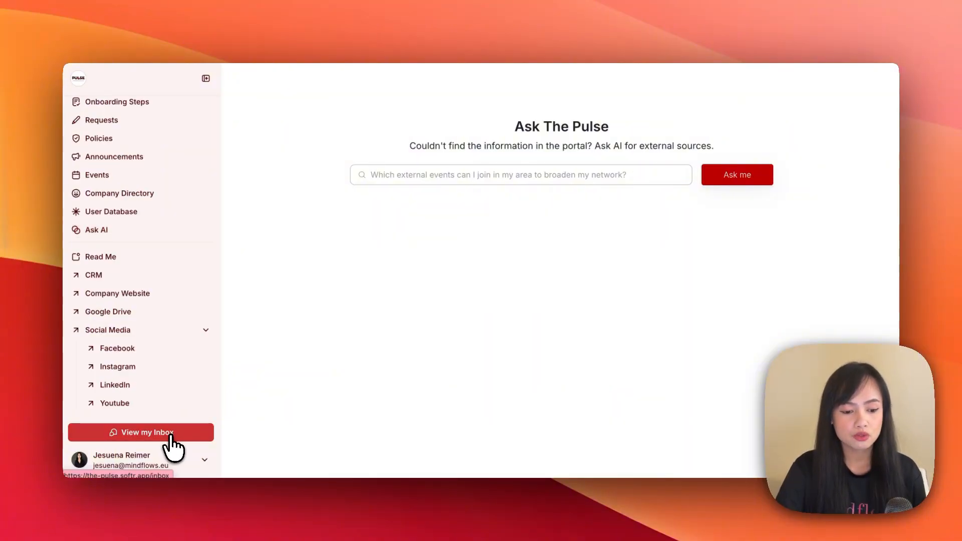
# Open the inbox and read the "Welcome!" message under Everything Else.
pyautogui.click(171, 434)
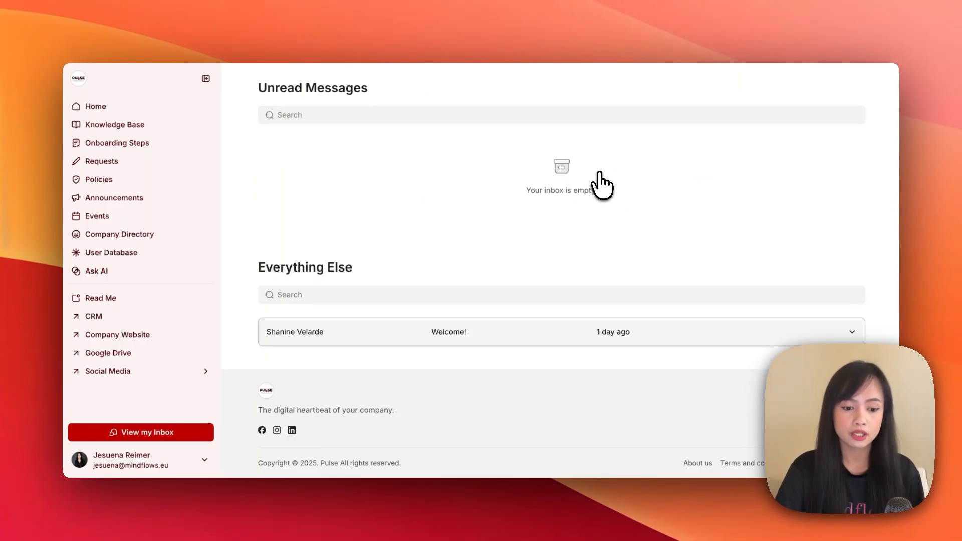
pyautogui.click(526, 331)
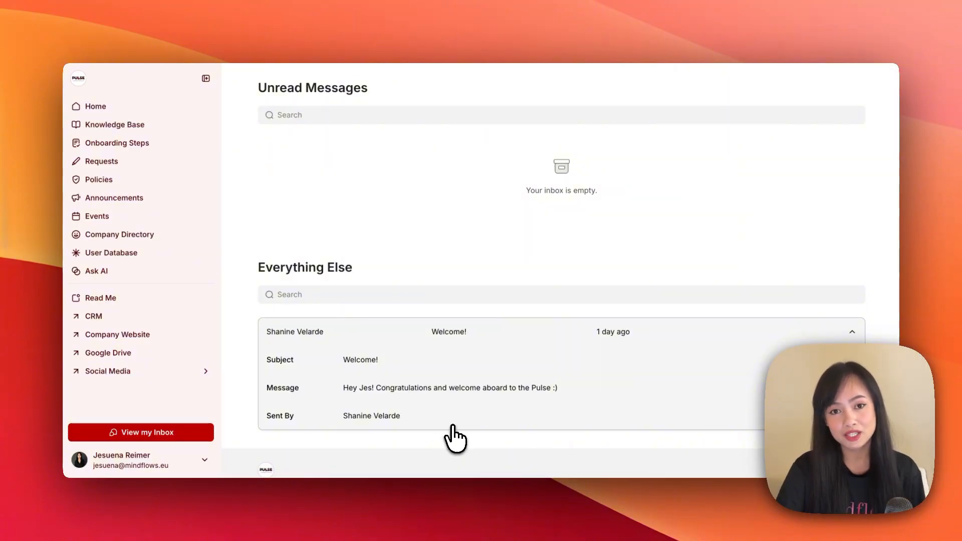
pyautogui.click(177, 430)
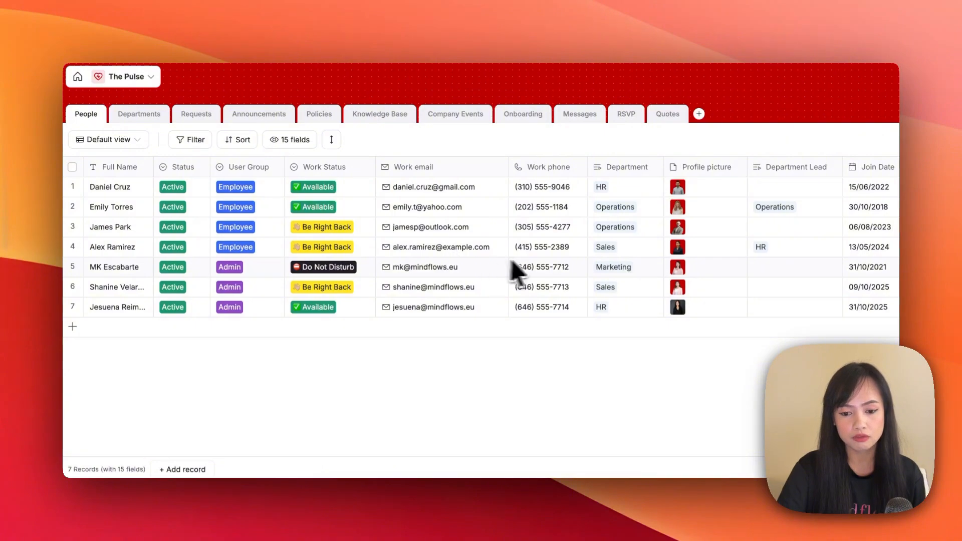
# Examine the fields of the People, Departments and Requests tables in The Pulse database.
pyautogui.hscroll(4, 531, 273)
pyautogui.hscroll(10, 551, 273)
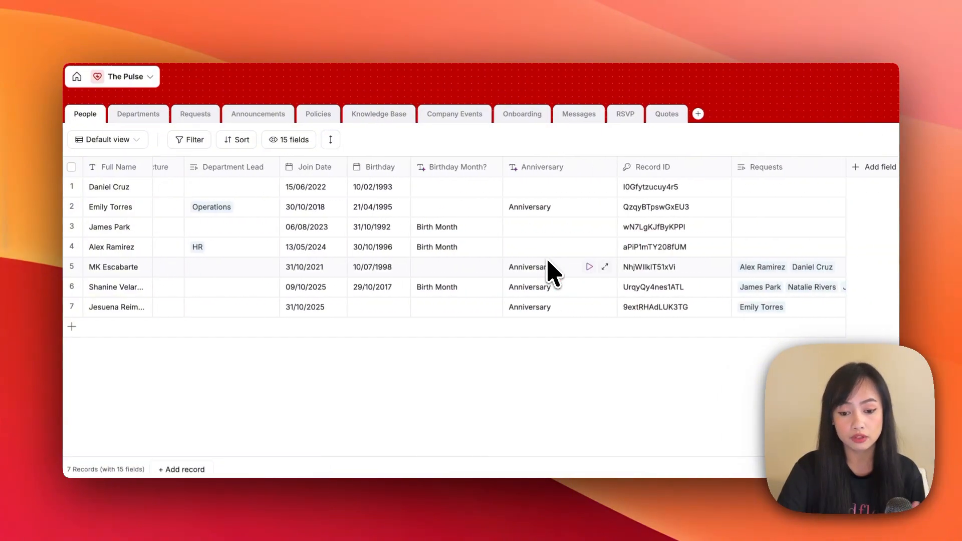
pyautogui.click(136, 113)
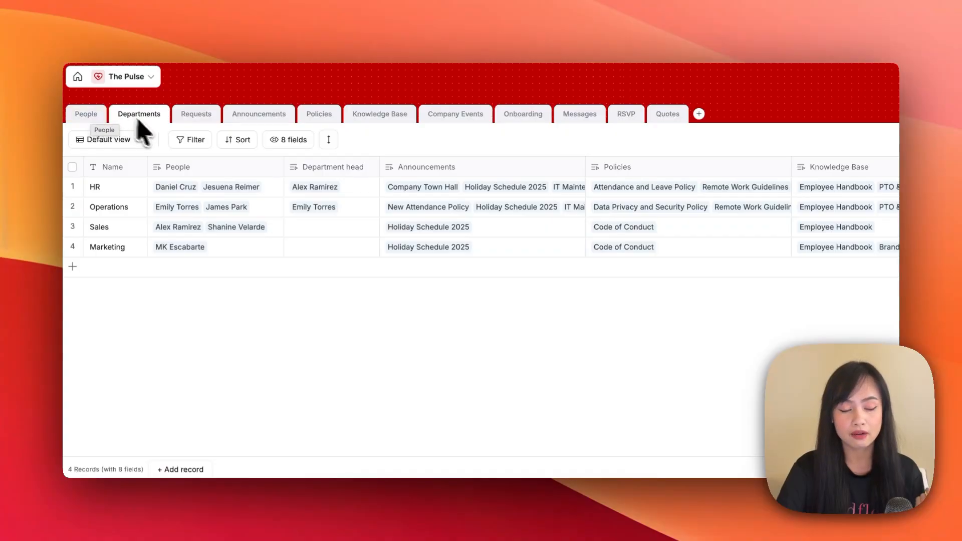
pyautogui.click(194, 116)
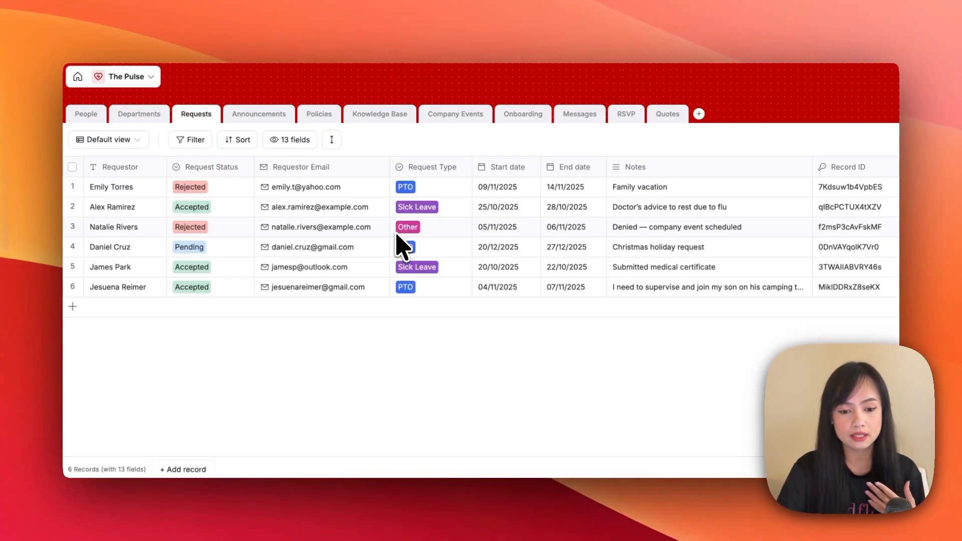
pyautogui.hscroll(3, 397, 242)
# Examine the Announcements, Knowledge Base, Company Events and Onboarding tables of the database.
pyautogui.click(274, 118)
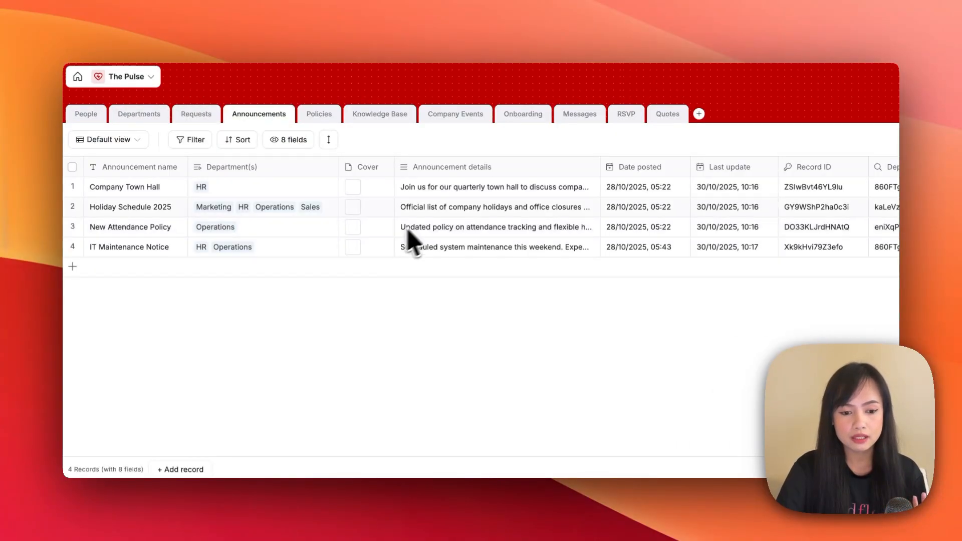
pyautogui.click(410, 117)
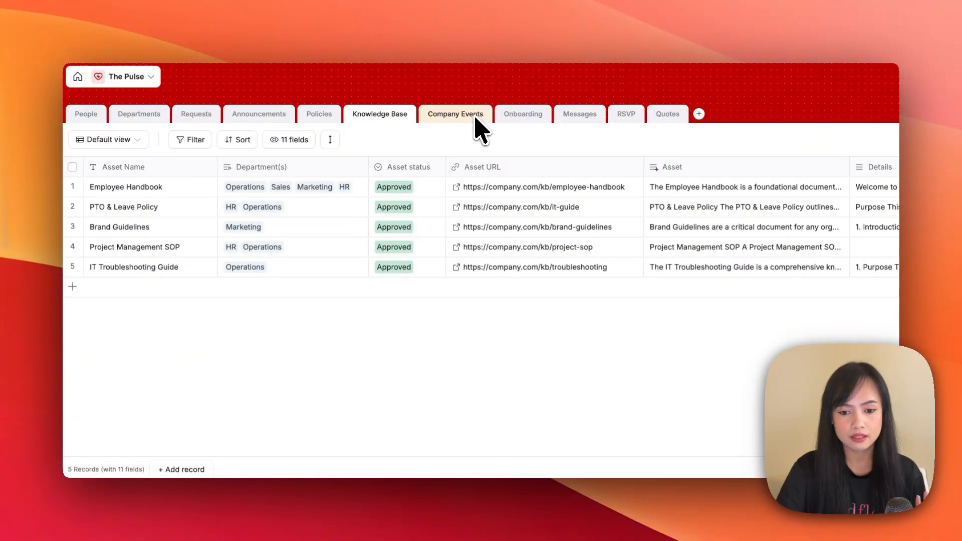
pyautogui.hscroll(5, 515, 188)
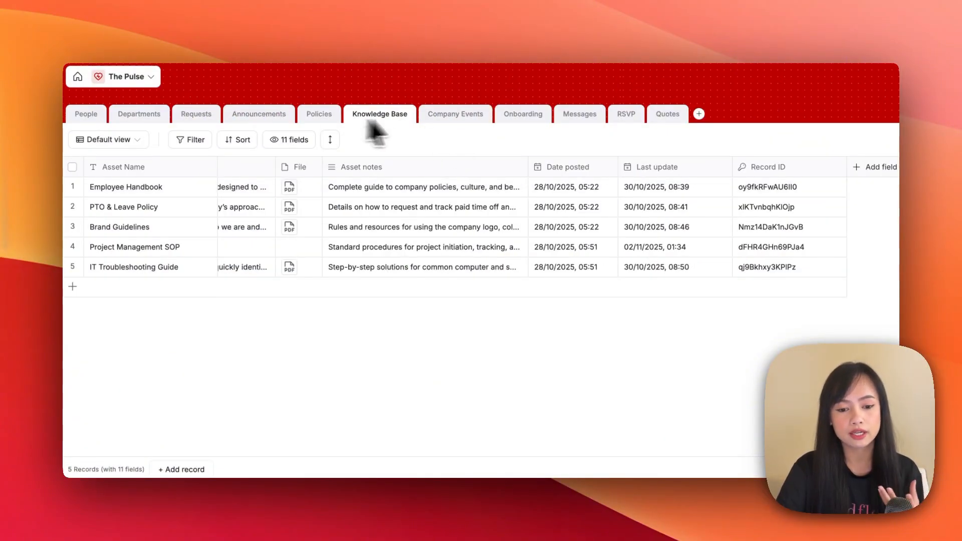
pyautogui.click(445, 120)
pyautogui.click(537, 120)
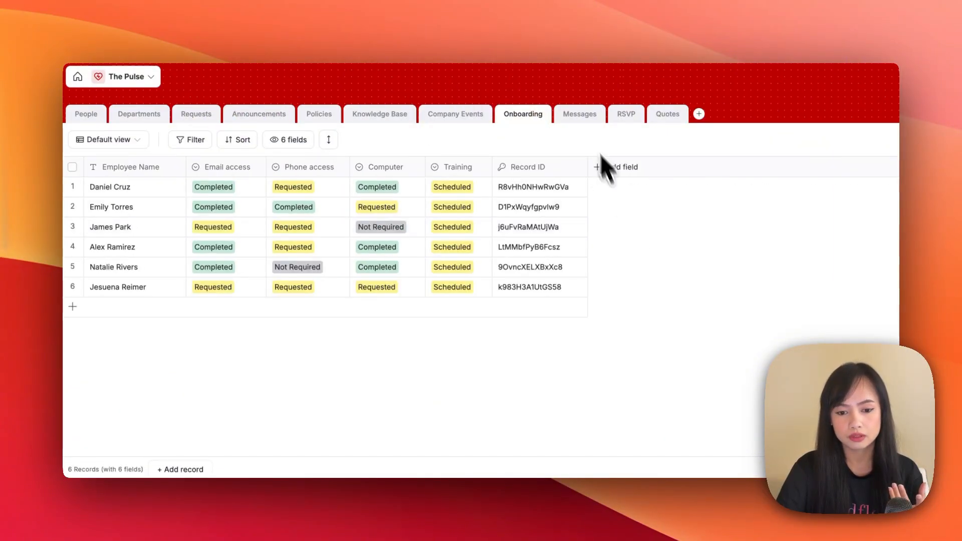
# View the Messages, RSVP and Quotes tables, and return to Messages.
pyautogui.click(580, 120)
pyautogui.click(627, 120)
pyautogui.click(664, 120)
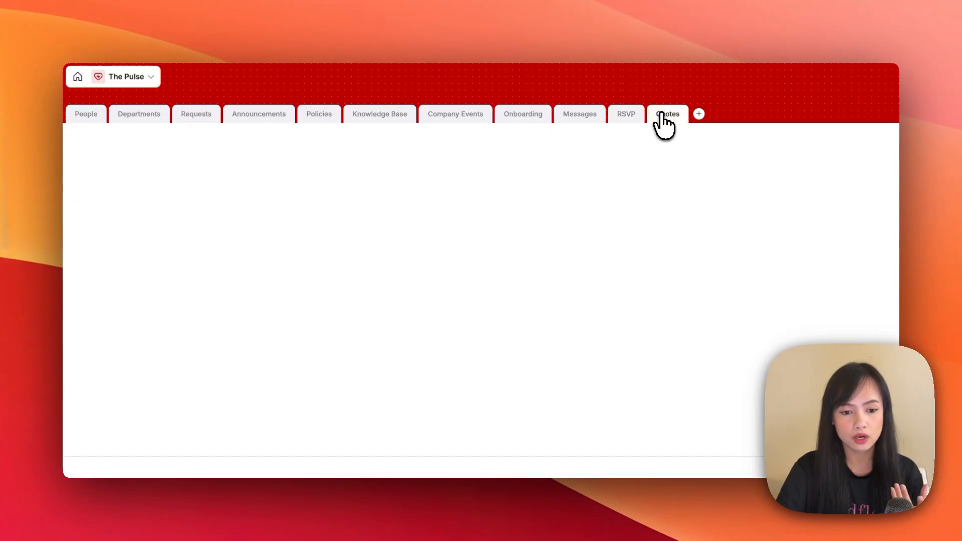
pyautogui.click(579, 114)
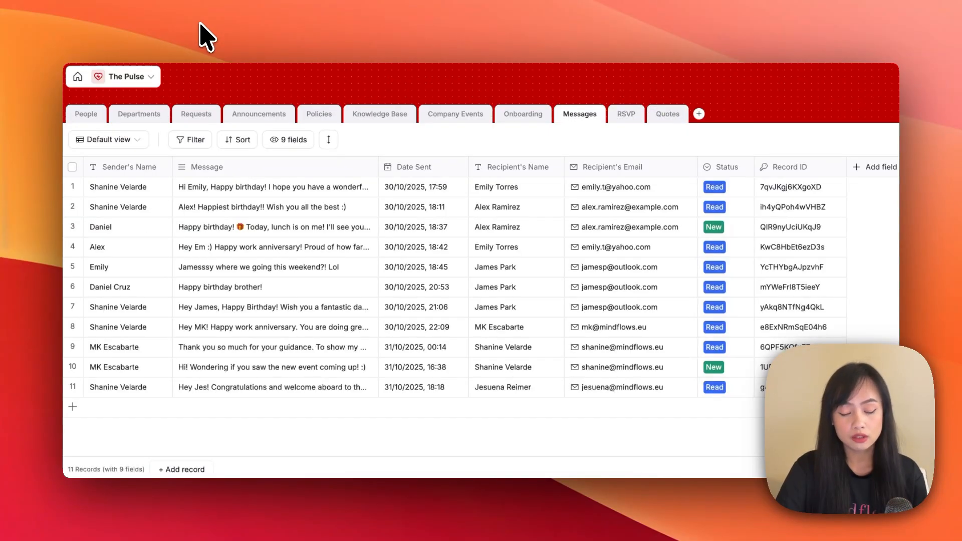
# Go to the Workflows overview, open the live workflow for sending announcements, and examine its sequence of actions.
pyautogui.click(206, 36)
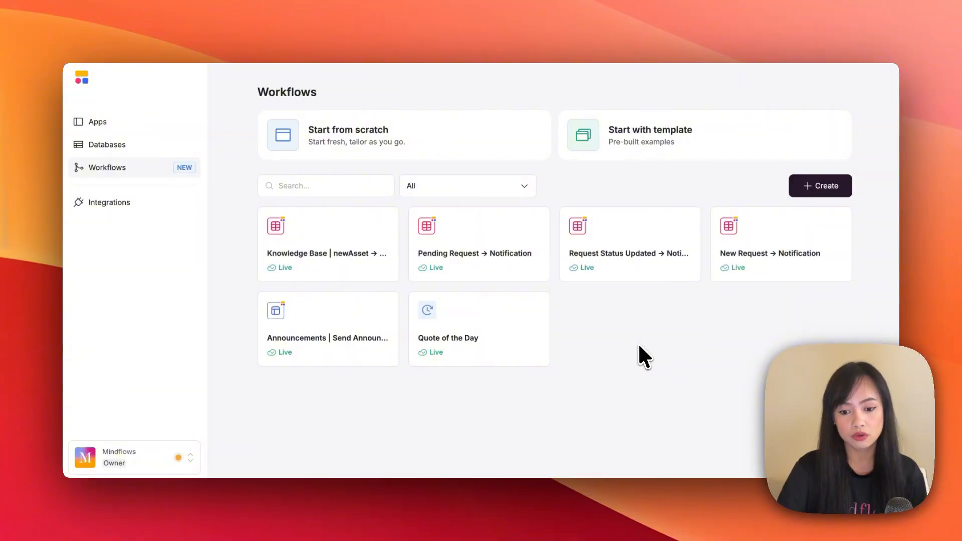
pyautogui.click(335, 320)
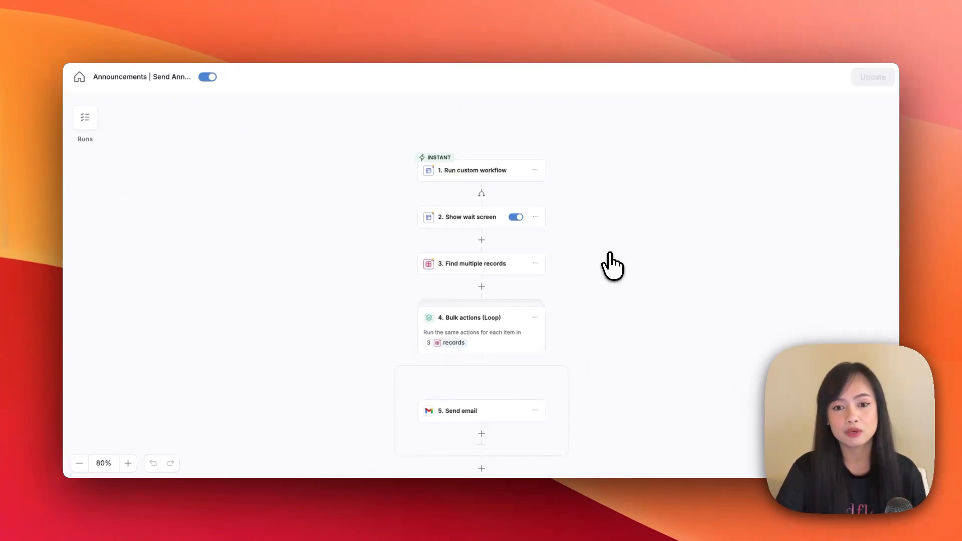
pyautogui.scroll(-2, 611, 266)
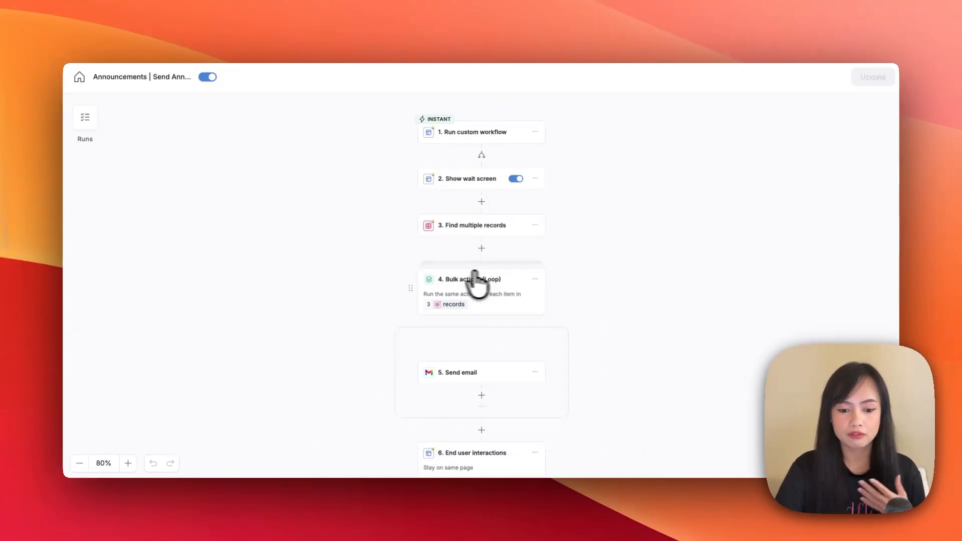
# Examine the remaining actions of the announcements workflow, then the Knowledge Base new-asset email workflow, and return to the Workflows overview.
pyautogui.scroll(-3, 501, 303)
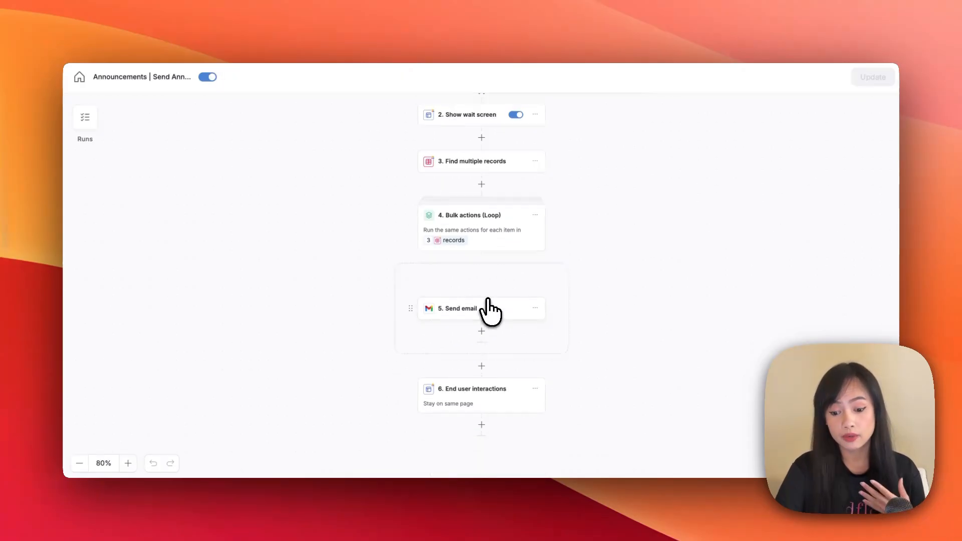
pyautogui.scroll(-1, 659, 302)
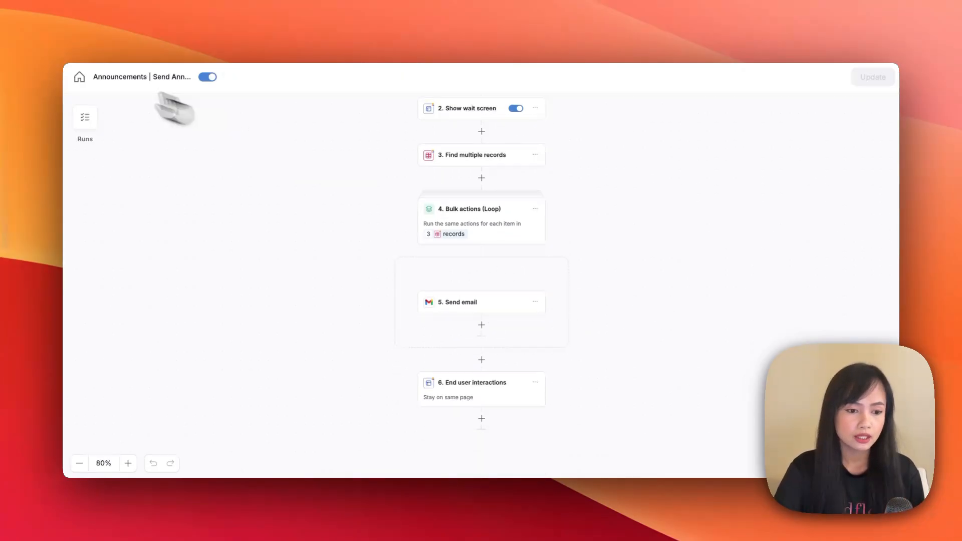
pyautogui.click(79, 79)
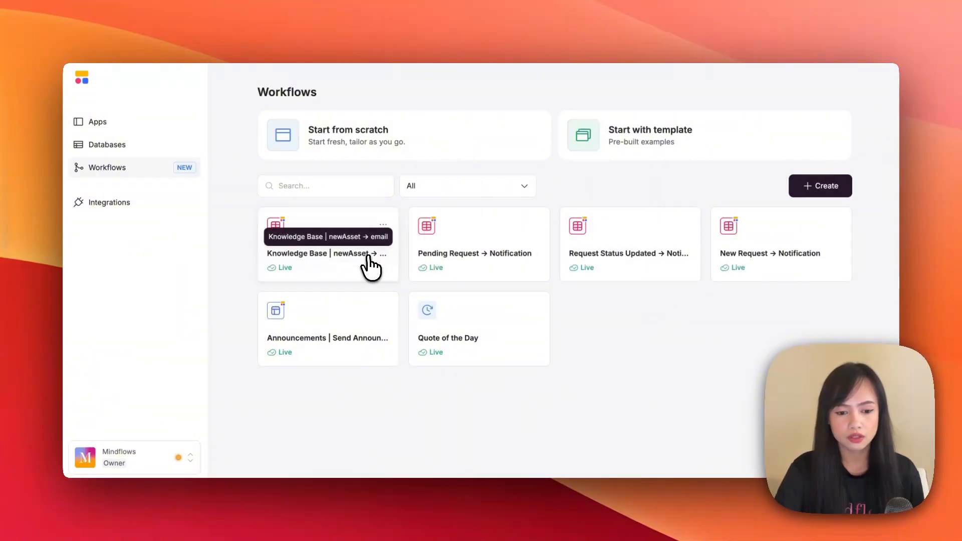
pyautogui.click(396, 270)
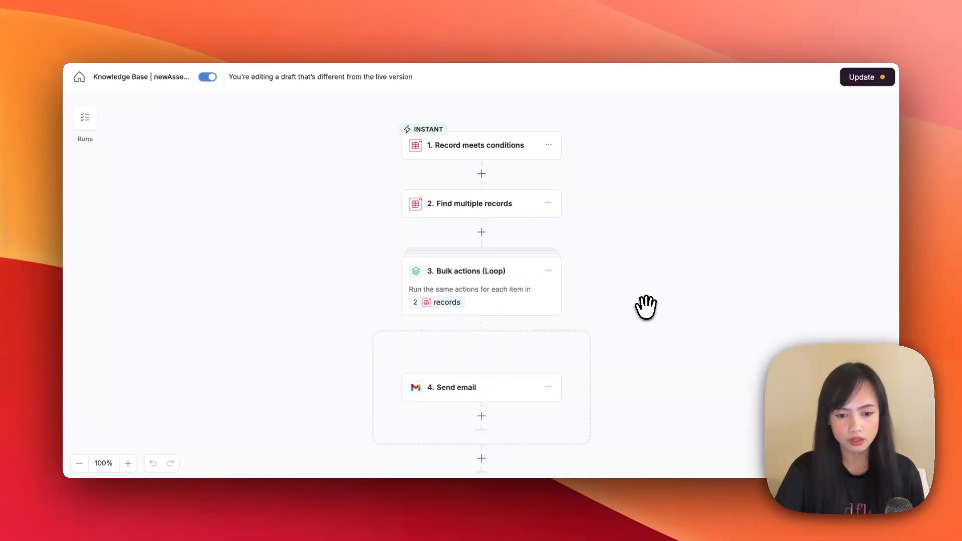
pyautogui.moveTo(630, 275); pyautogui.dragTo(631, 298)
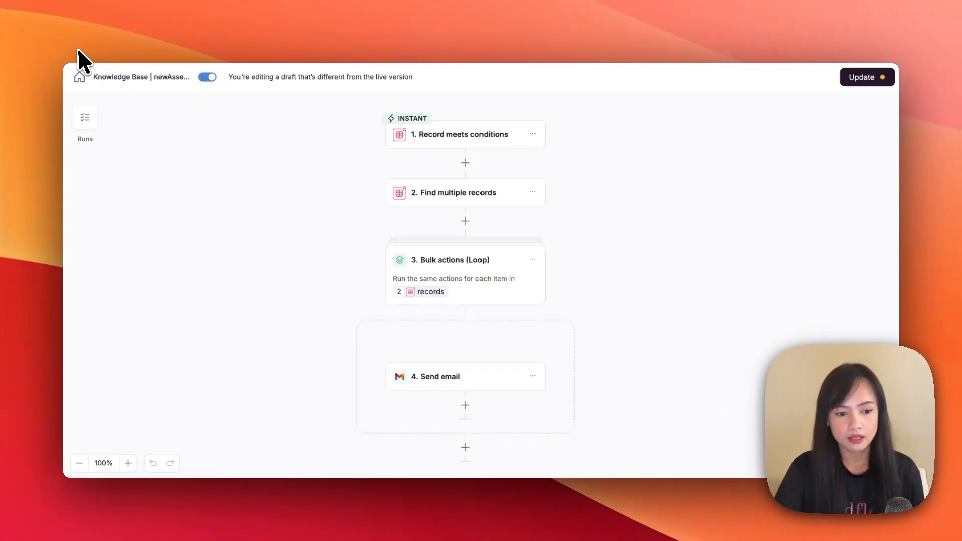
pyautogui.click(79, 77)
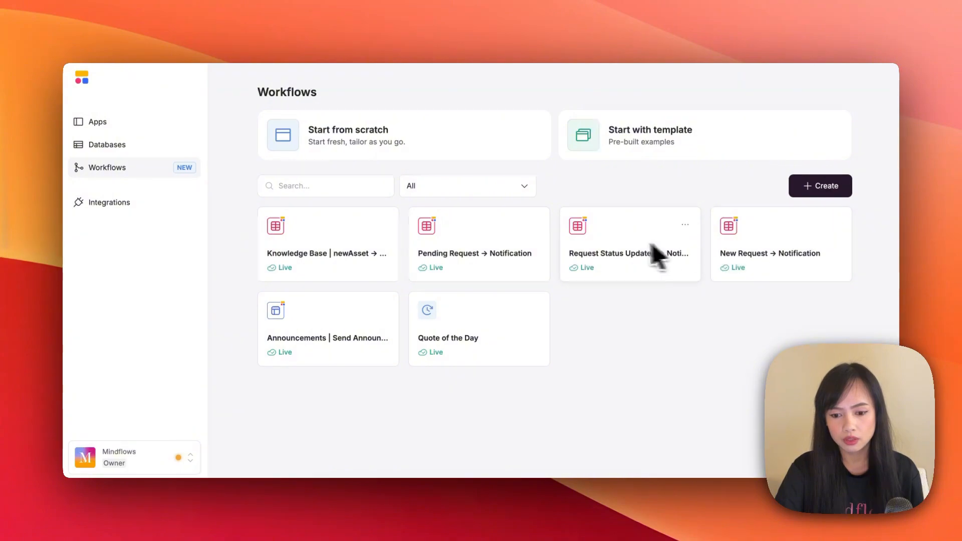
# Examine the New Request → Notification workflow and the accepted and rejected branches of the Request Status Updated workflow.
pyautogui.click(771, 241)
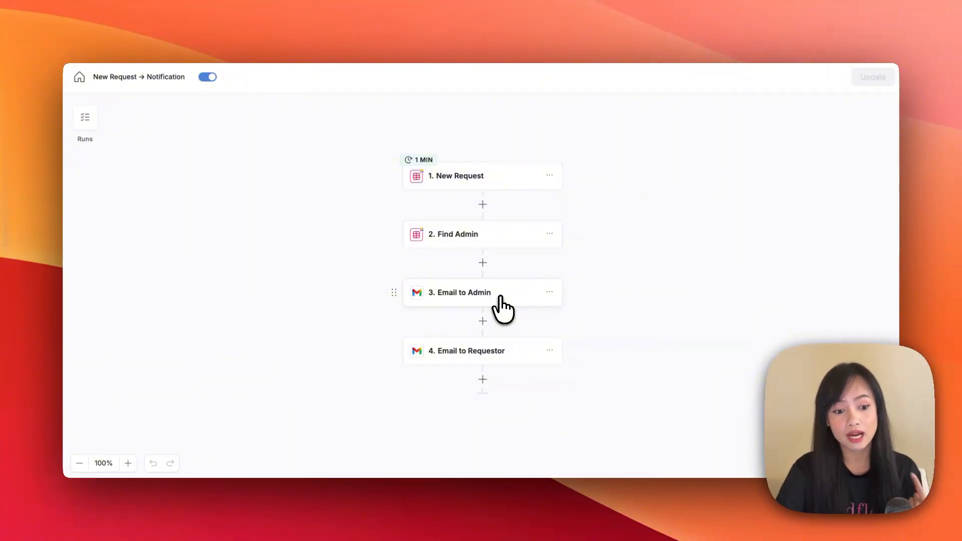
pyautogui.click(80, 77)
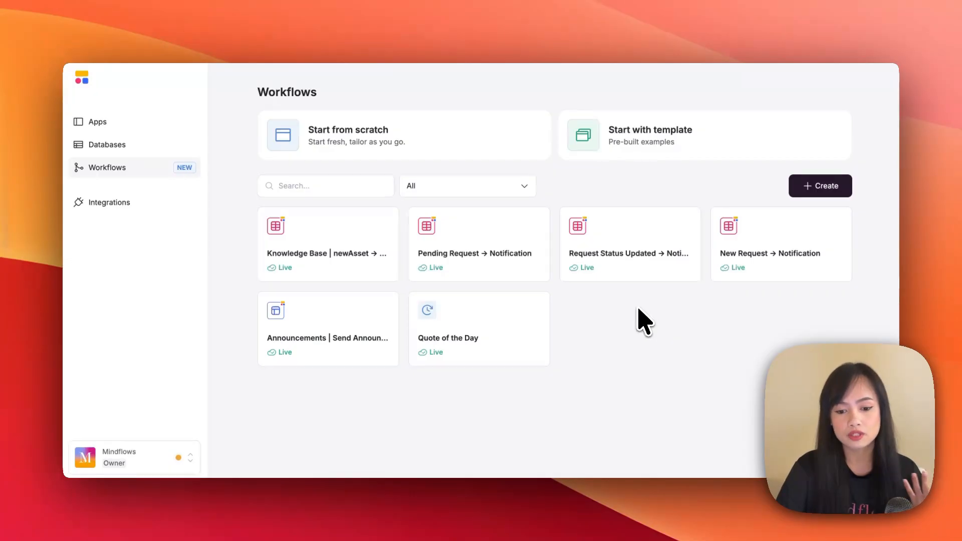
pyautogui.click(612, 246)
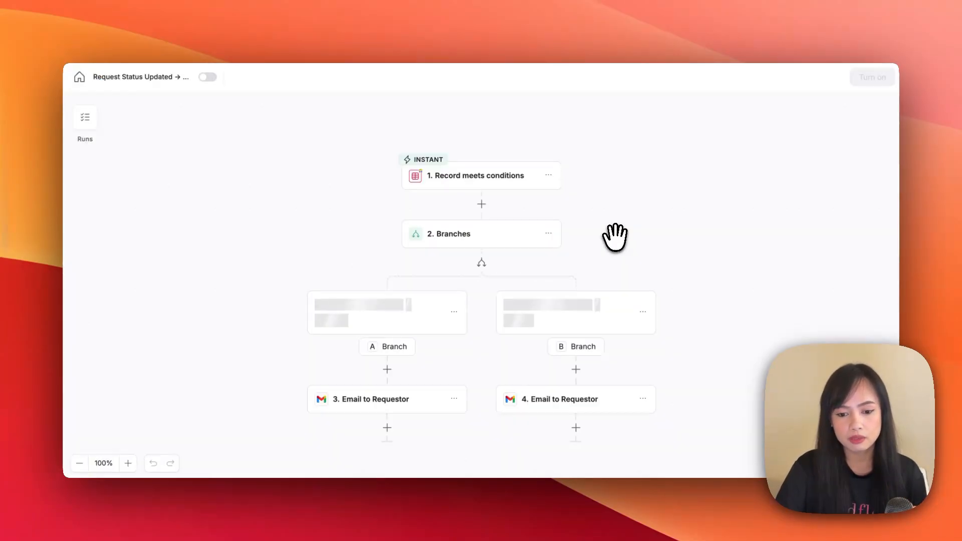
pyautogui.moveTo(677, 236); pyautogui.dragTo(697, 221)
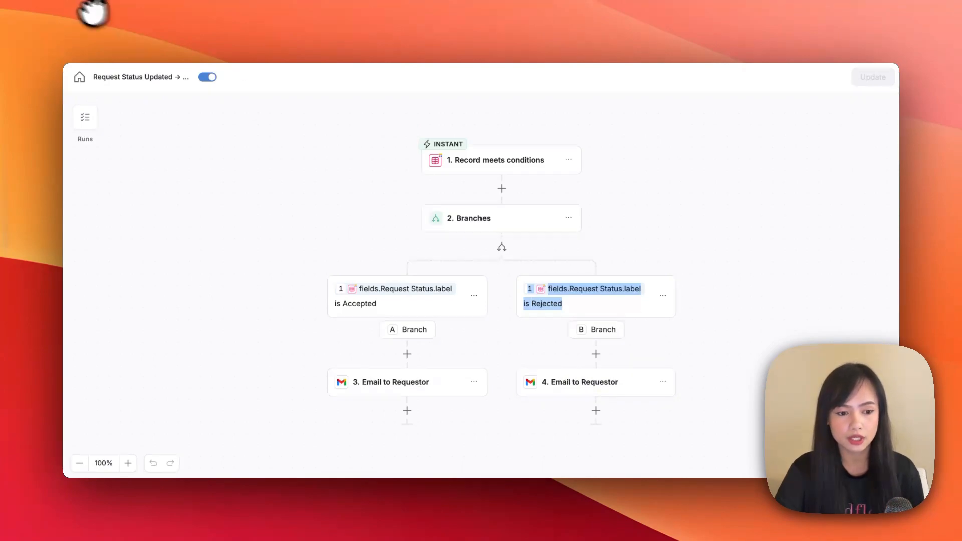
pyautogui.click(79, 77)
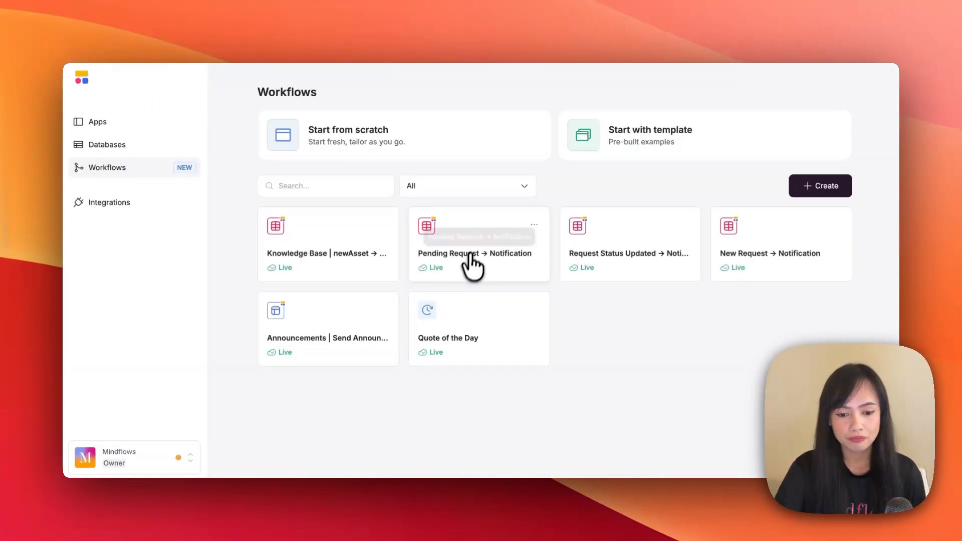
# Open the Pending Request → Notification workflow and examine its actions from the trigger through to the admin email.
pyautogui.click(476, 251)
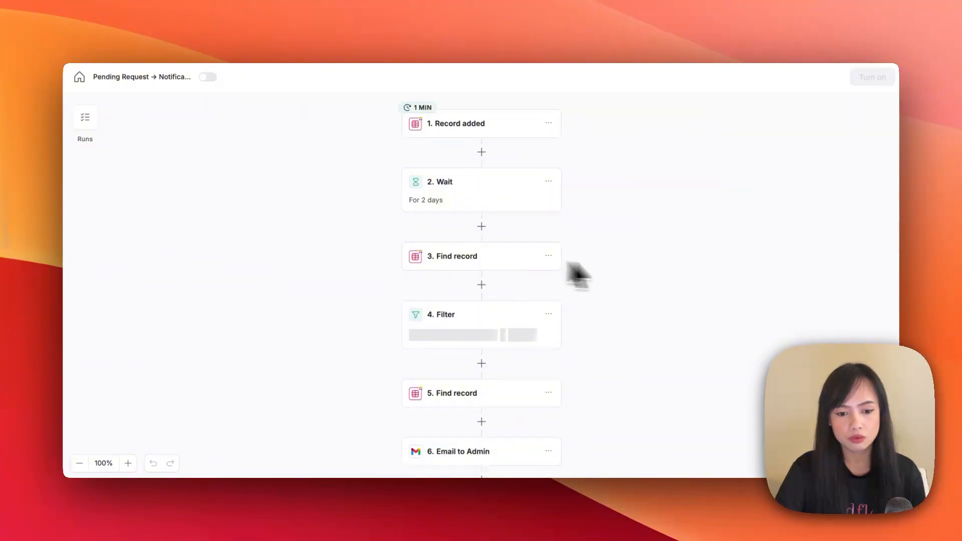
pyautogui.scroll(2, 575, 189)
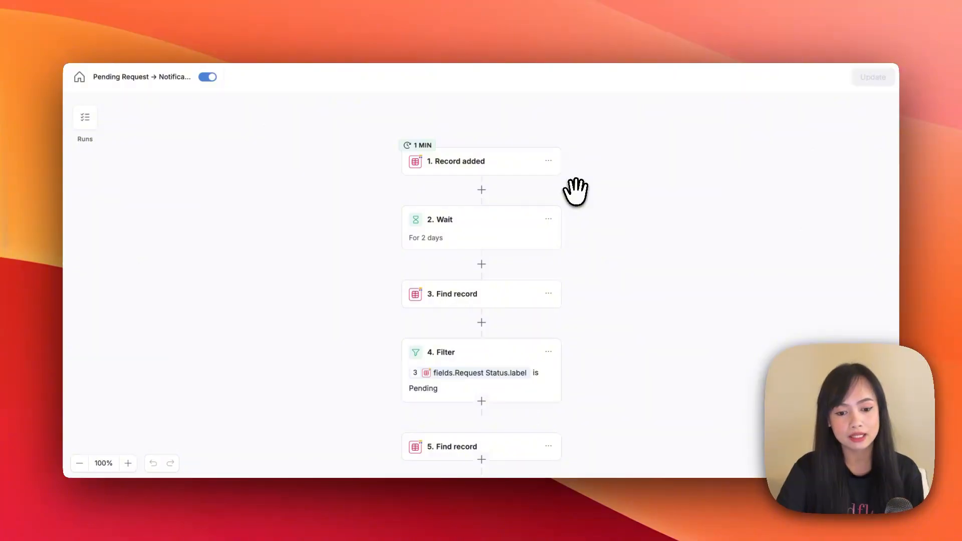
pyautogui.moveTo(636, 298); pyautogui.dragTo(676, 189)
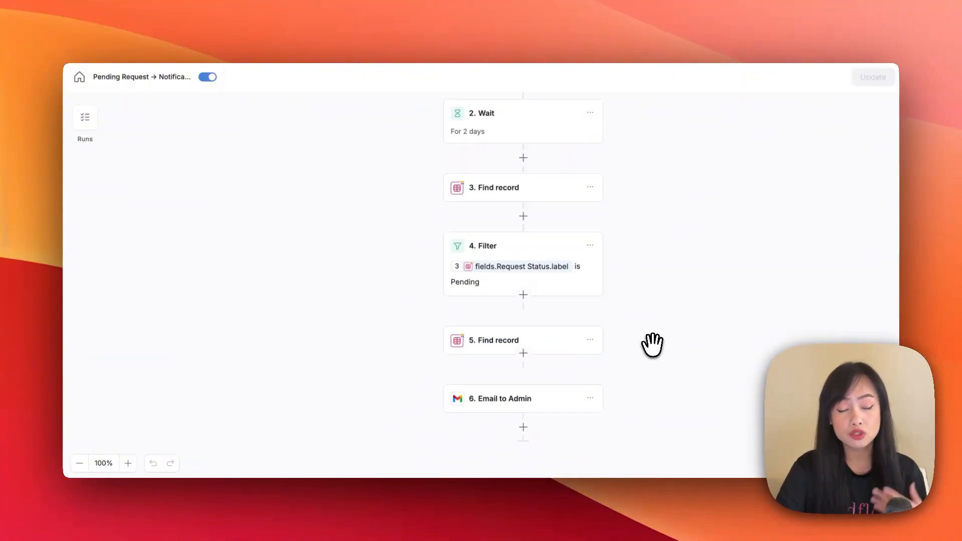
pyautogui.moveTo(652, 345); pyautogui.dragTo(609, 346)
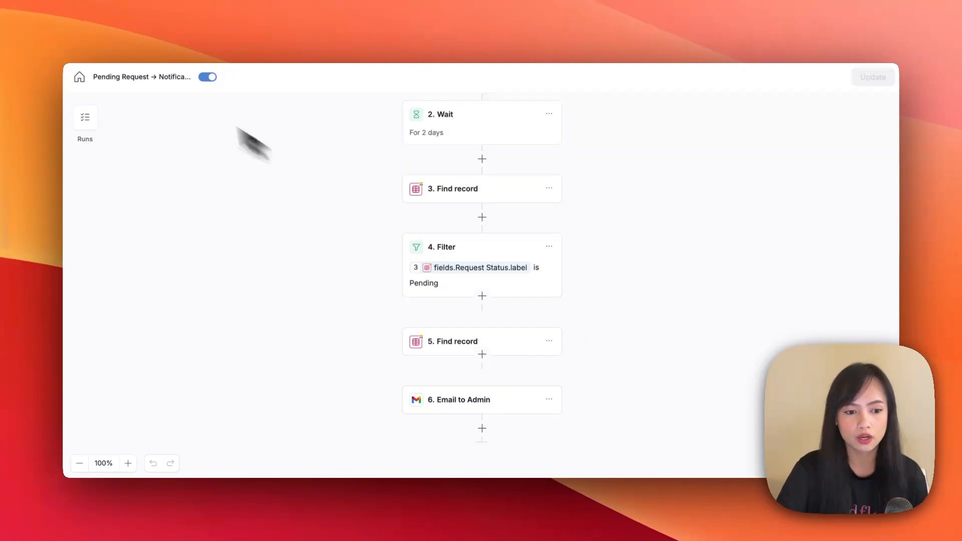
# In The Pulse database's People table, open the Birthday Month? field for editing and examine its settings.
pyautogui.click(412, 25)
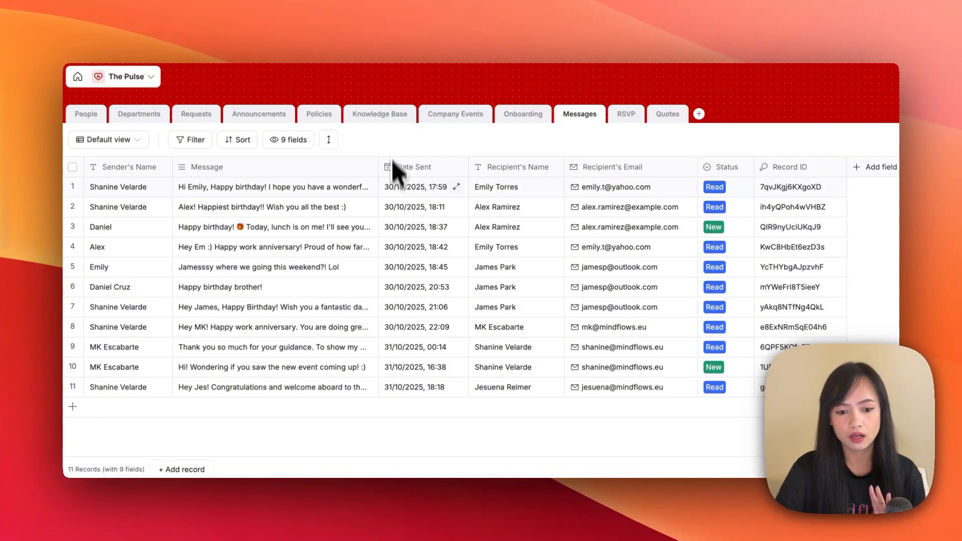
pyautogui.click(90, 118)
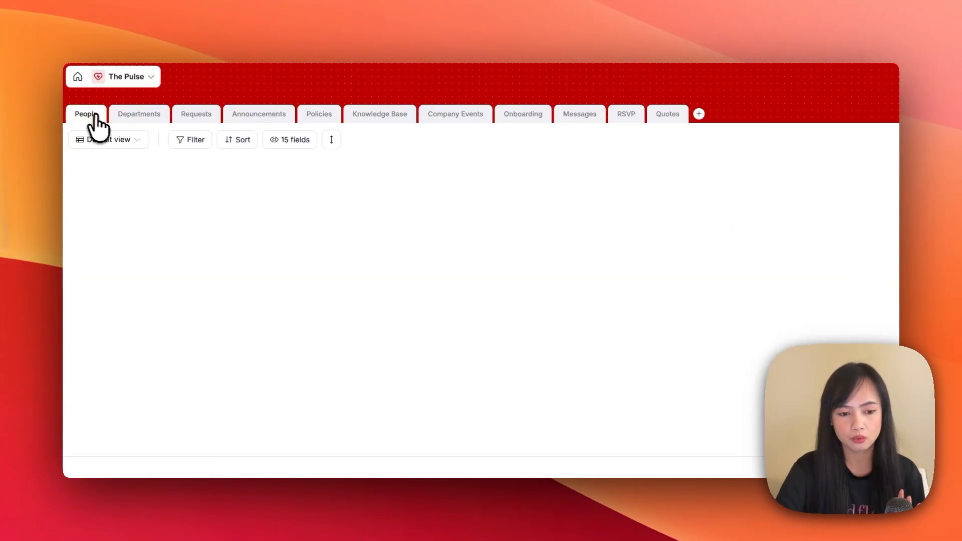
pyautogui.hscroll(5, 476, 233)
pyautogui.hscroll(5, 478, 234)
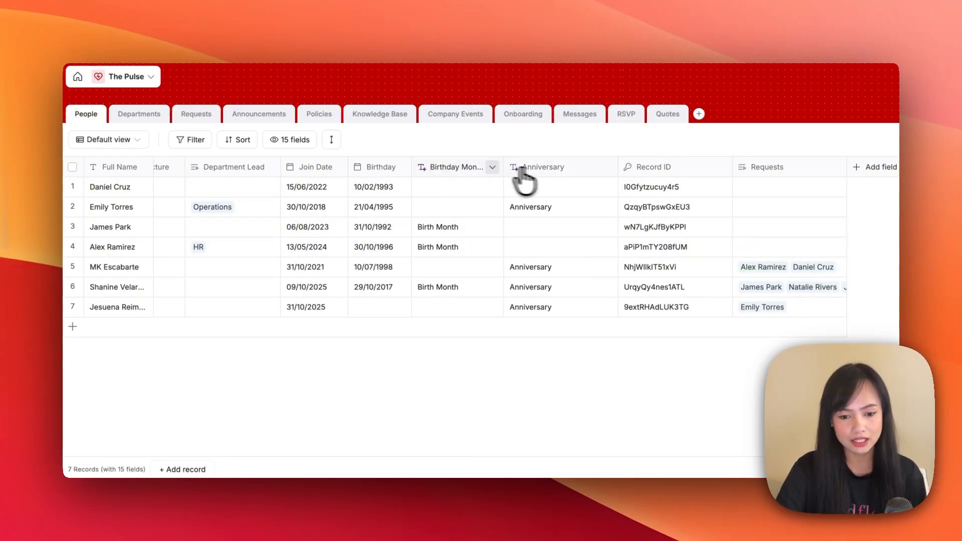
pyautogui.click(488, 170)
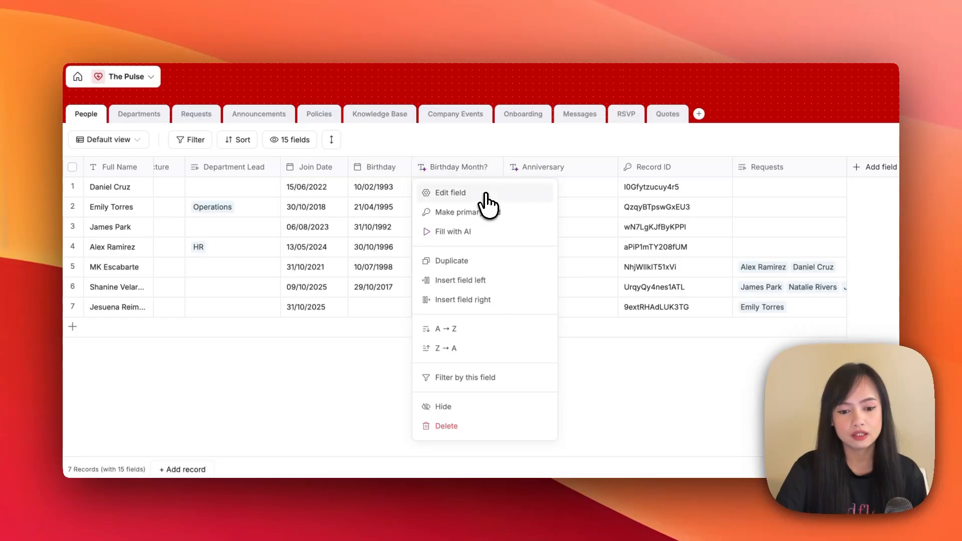
pyautogui.click(484, 193)
pyautogui.scroll(-3, 521, 326)
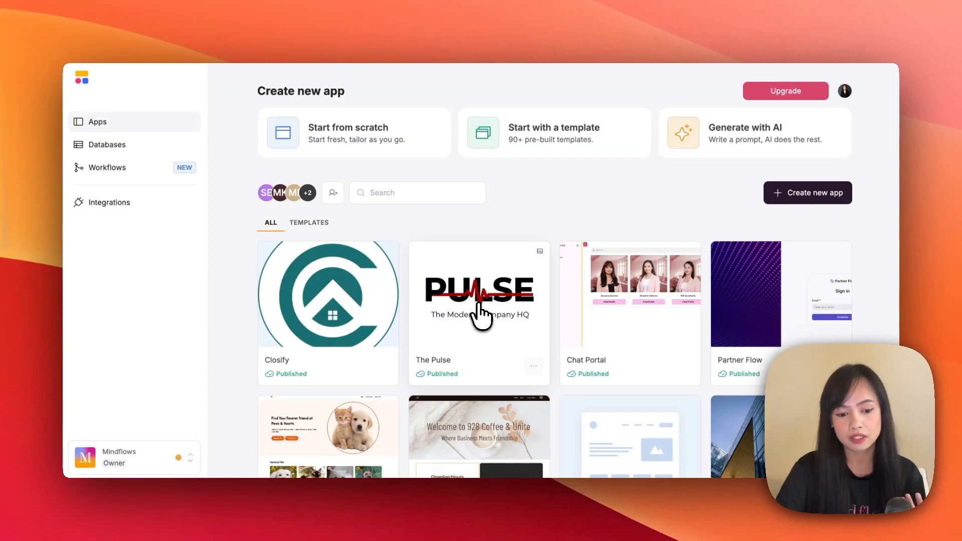
# Open The Pulse app in the builder, select its side navigation block, and show the list of app pages.
pyautogui.click(480, 315)
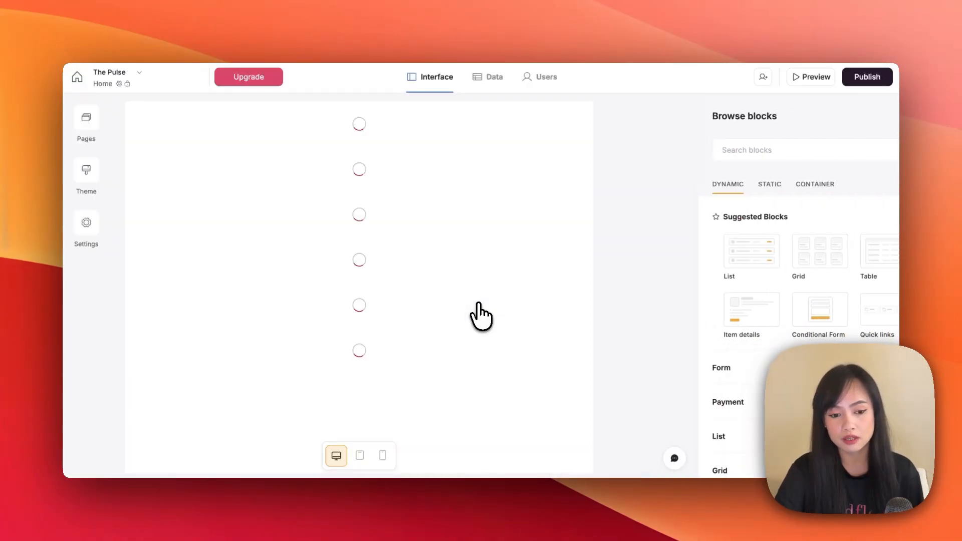
pyautogui.click(140, 205)
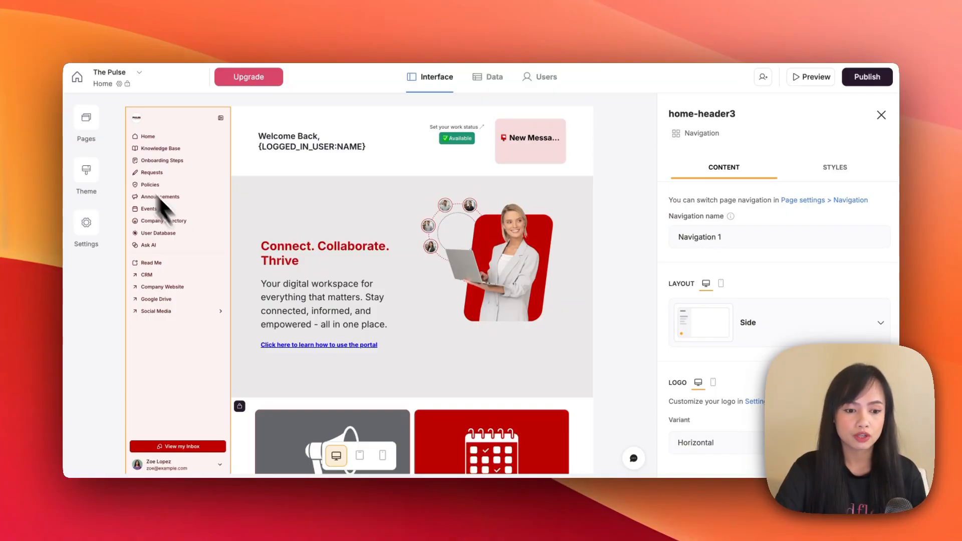
pyautogui.click(93, 122)
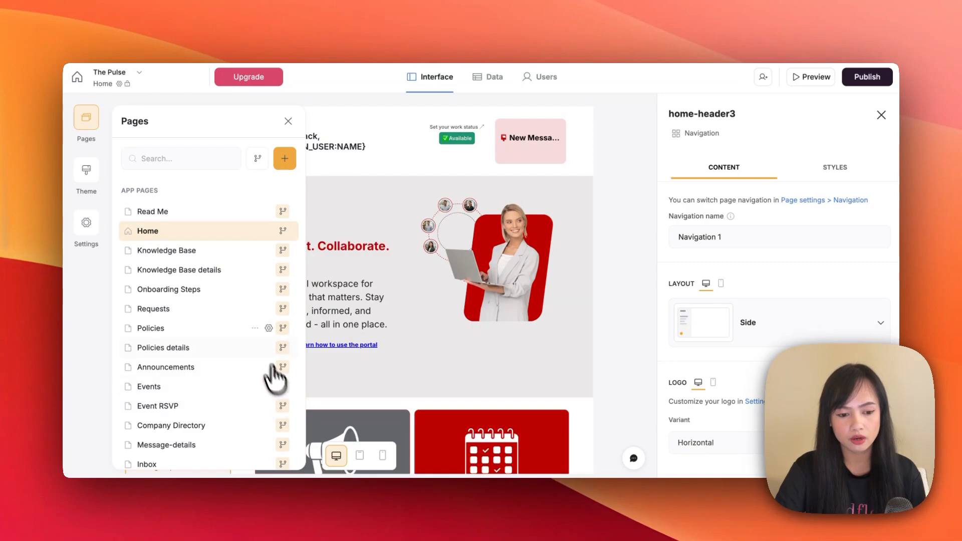
# Open the Knowledge Base page, check the visibility settings of the grid's Add Asset button, and select the side navigation block.
pyautogui.click(210, 256)
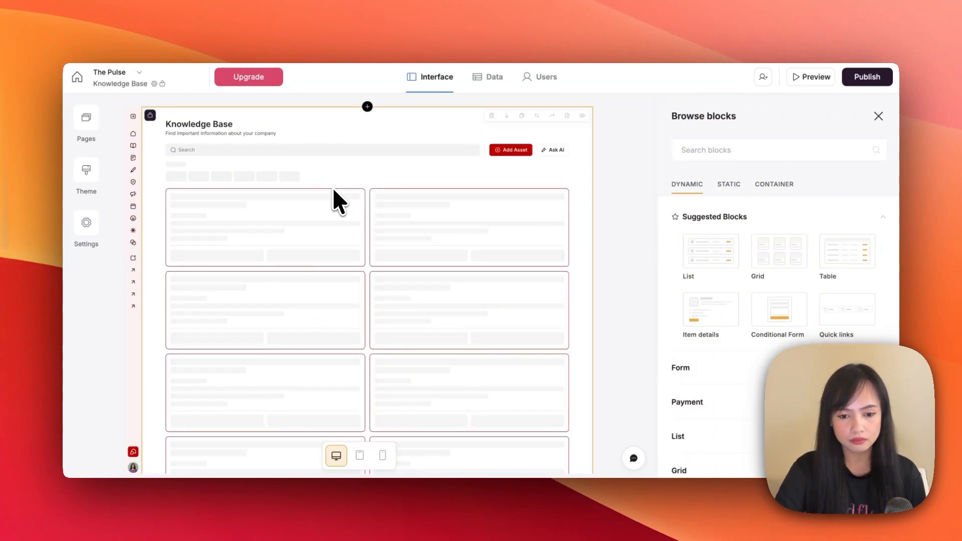
pyautogui.click(332, 188)
pyautogui.click(783, 167)
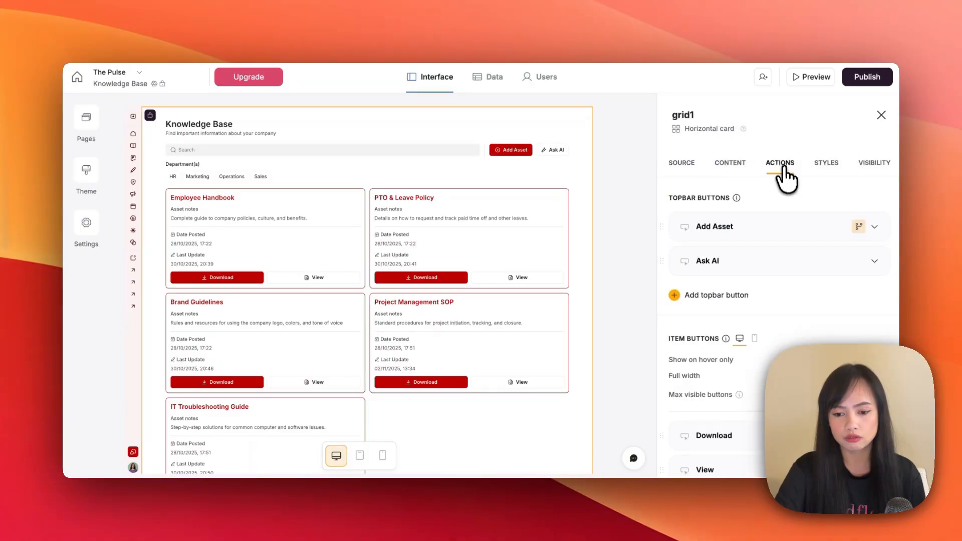
pyautogui.click(858, 227)
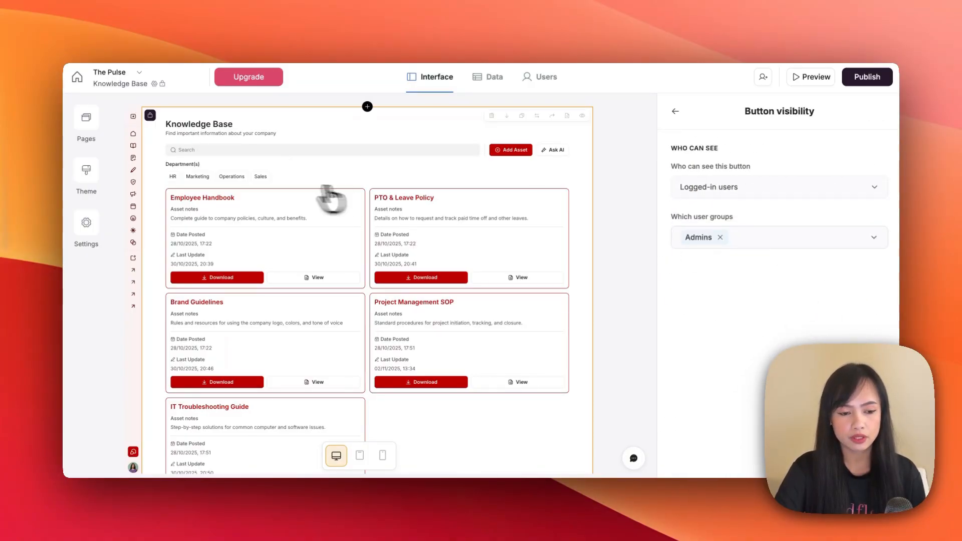
pyautogui.click(135, 172)
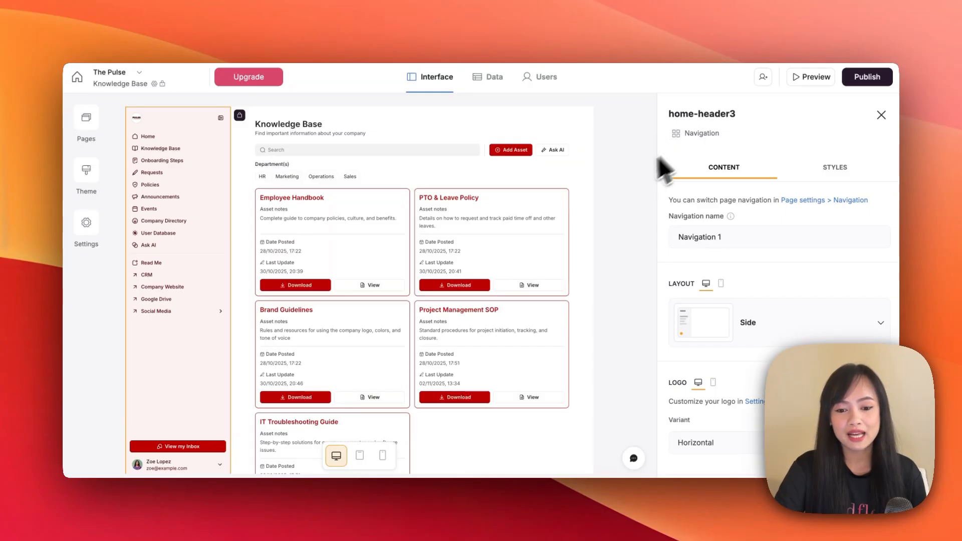